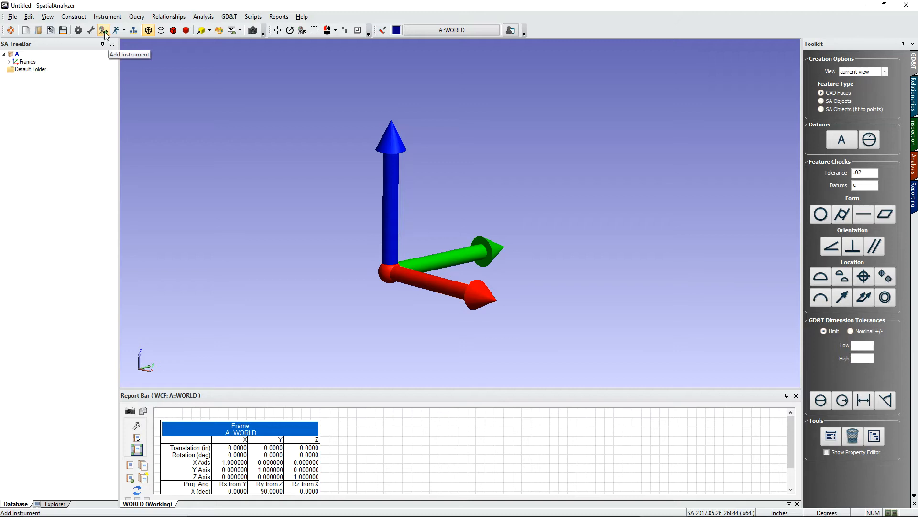
Step: Add a Leica AT960/930 laser tracker to the job from the full instrument list
left_click(104, 32)
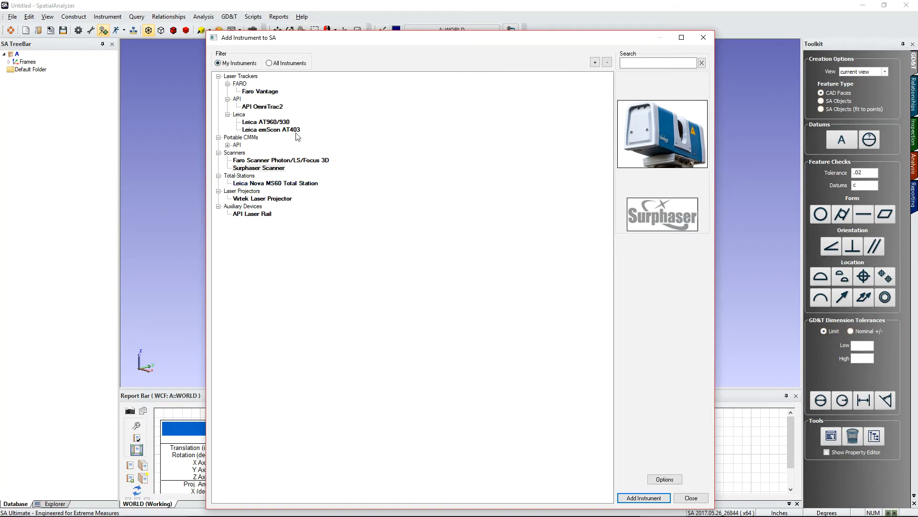
left_click(269, 64)
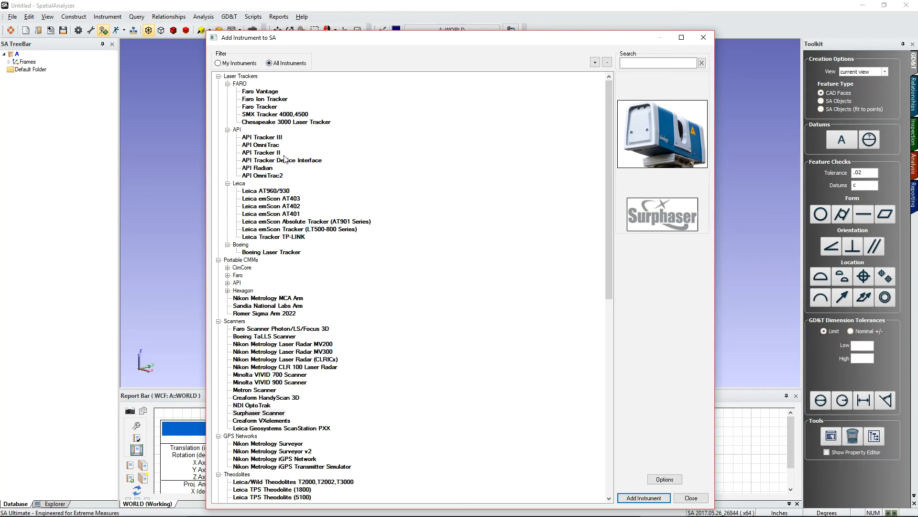
left_click(281, 193)
left_click(645, 498)
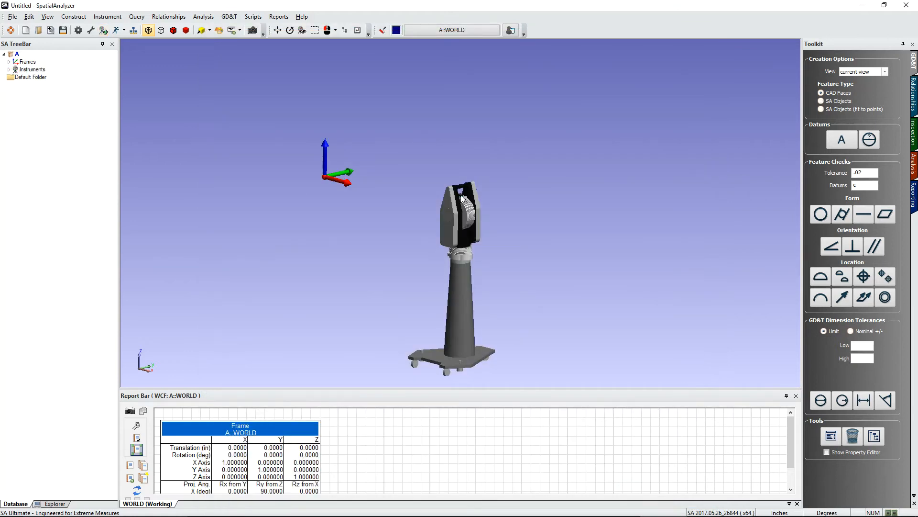
Step: Run the Laser Trackers interface, allow its firewall access, and connect it to the A::0 Leica AT960/930 station
scroll(428, 218, "down", 4)
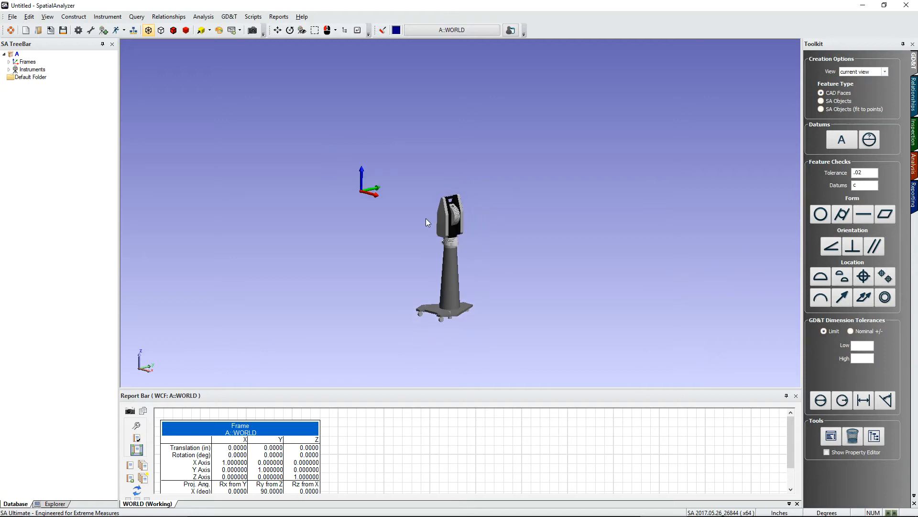
scroll(443, 219, "up", 3)
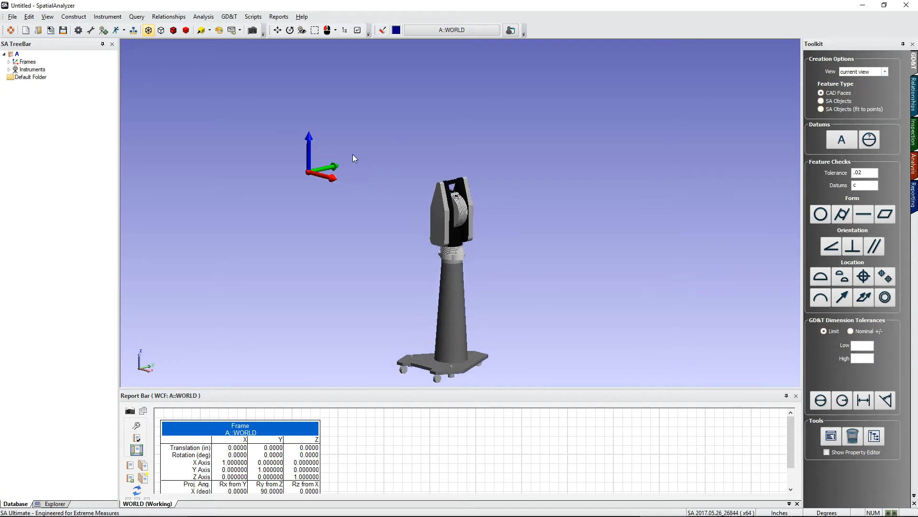
left_click(124, 30)
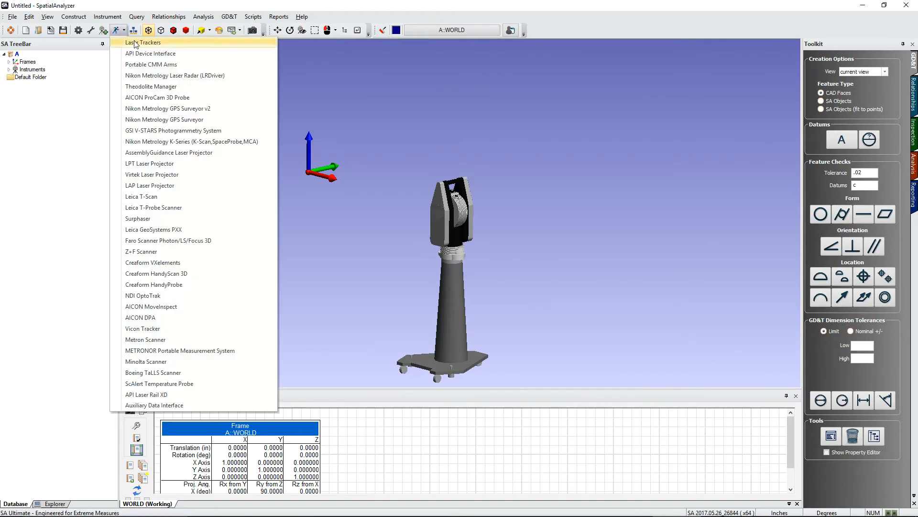
left_click(135, 43)
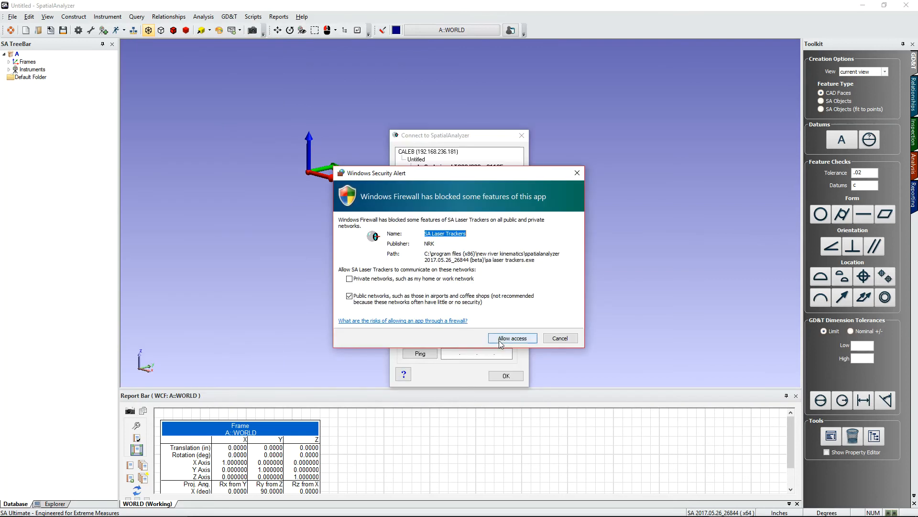
left_click(499, 340)
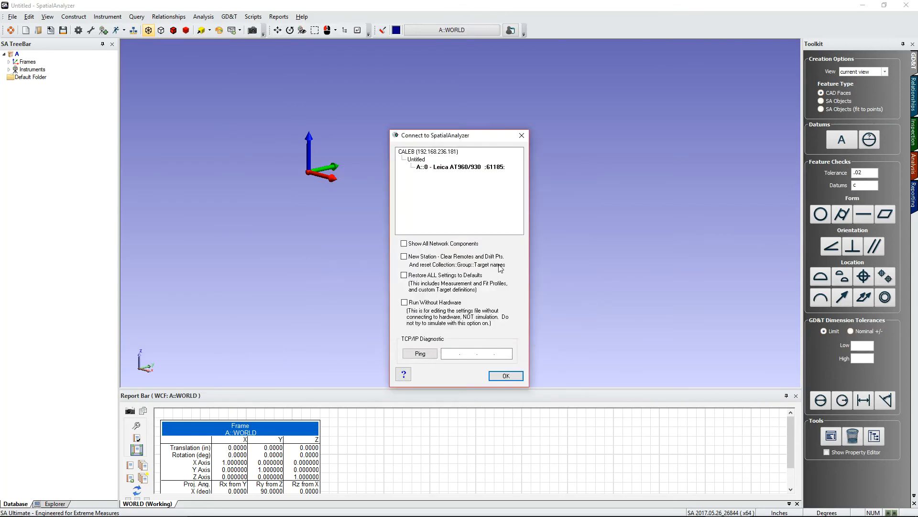
left_click(462, 167)
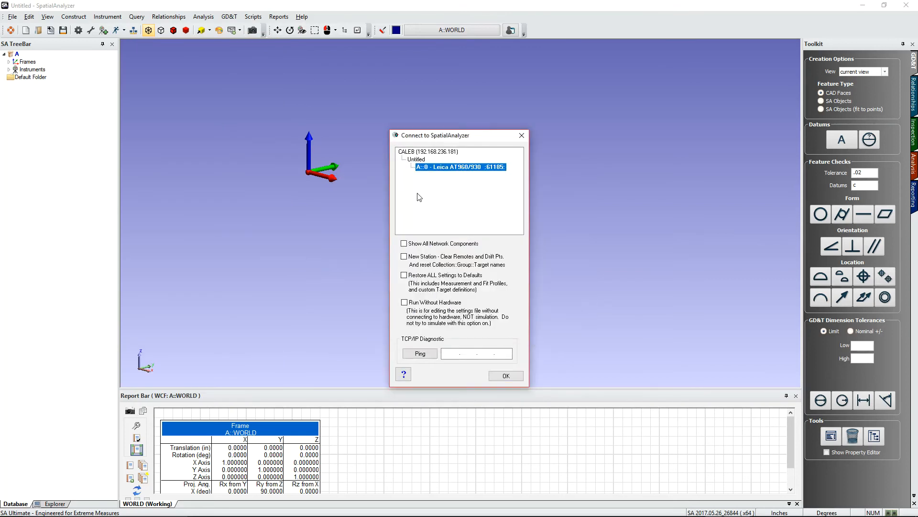
left_click(505, 376)
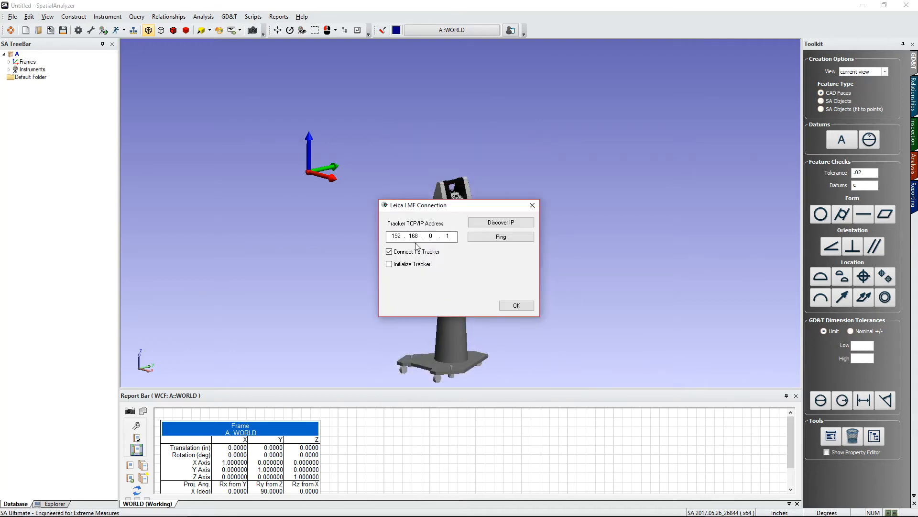
Step: Start the Leica LMF connection without connecting to a tracker, and minimize the AT960 simulator window
left_click(406, 252)
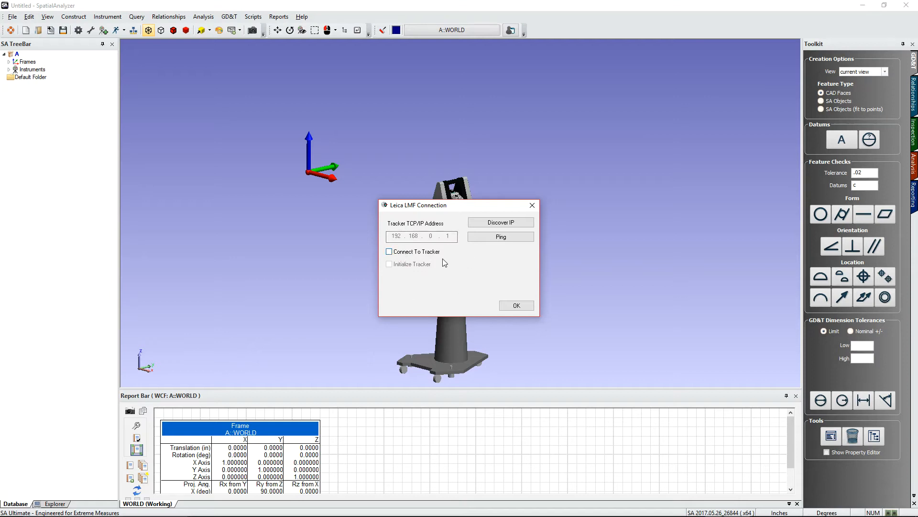
left_click(508, 307)
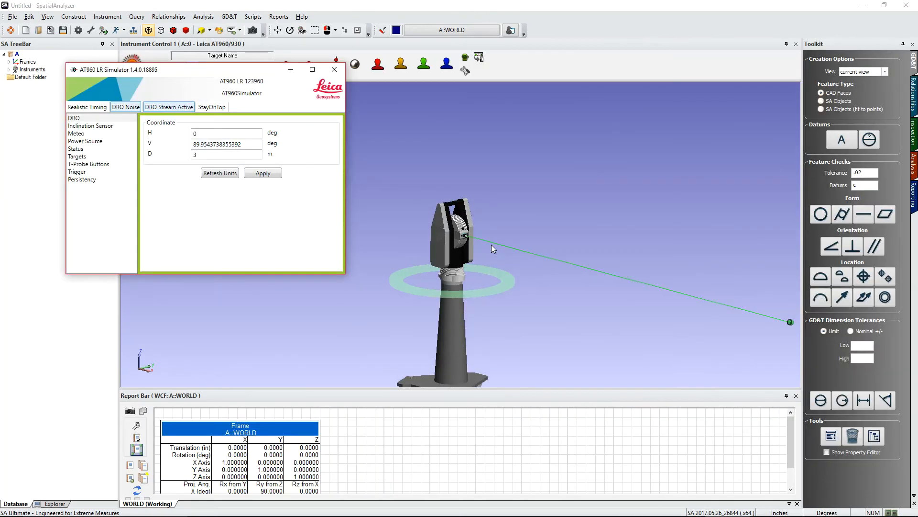
left_click(290, 72)
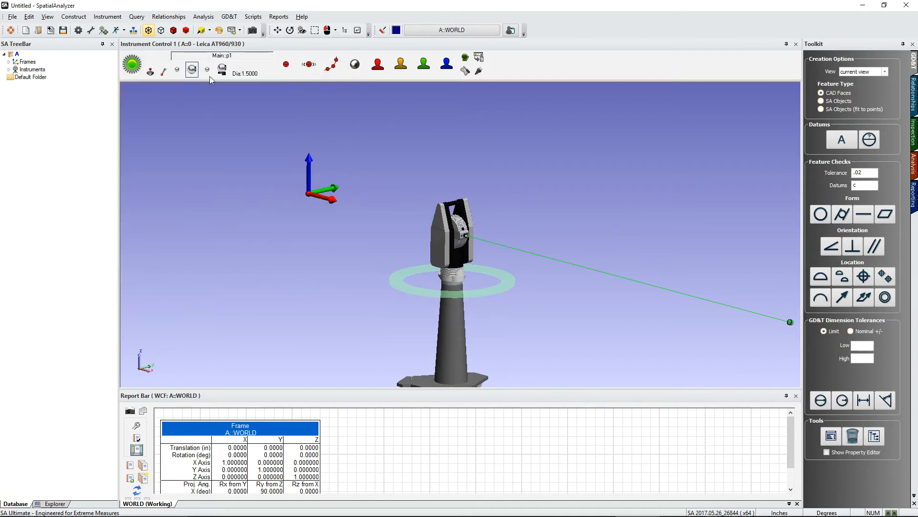
Step: Open the full tracker interface window and dock it in the instrument docking bar
scroll(274, 191, "down", 1)
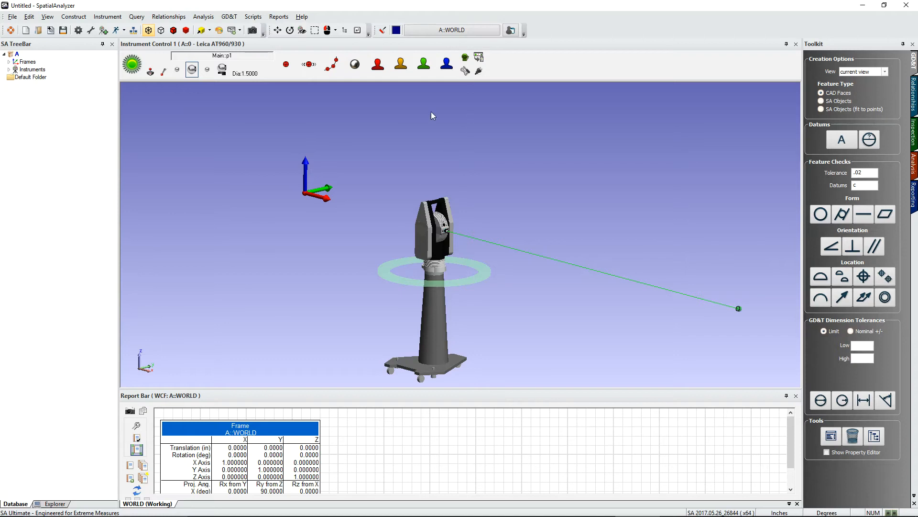
scroll(273, 165, "down", 1)
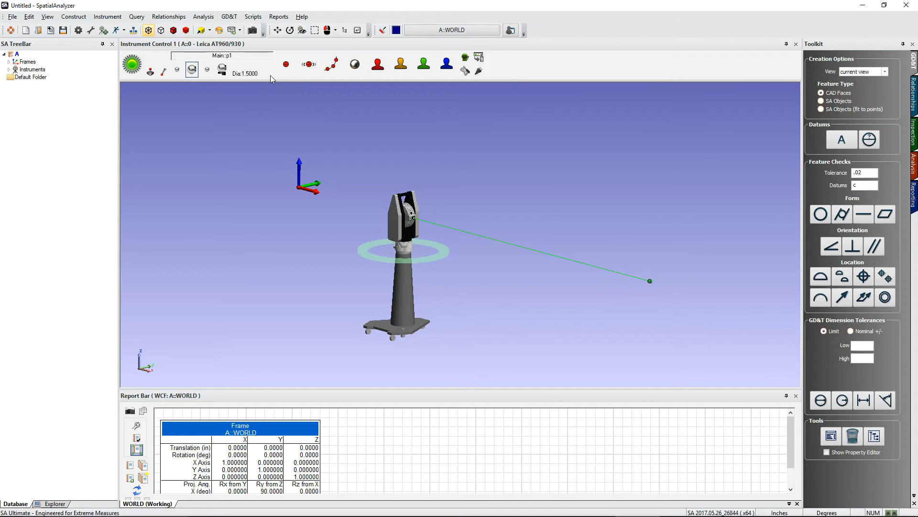
left_click(479, 57)
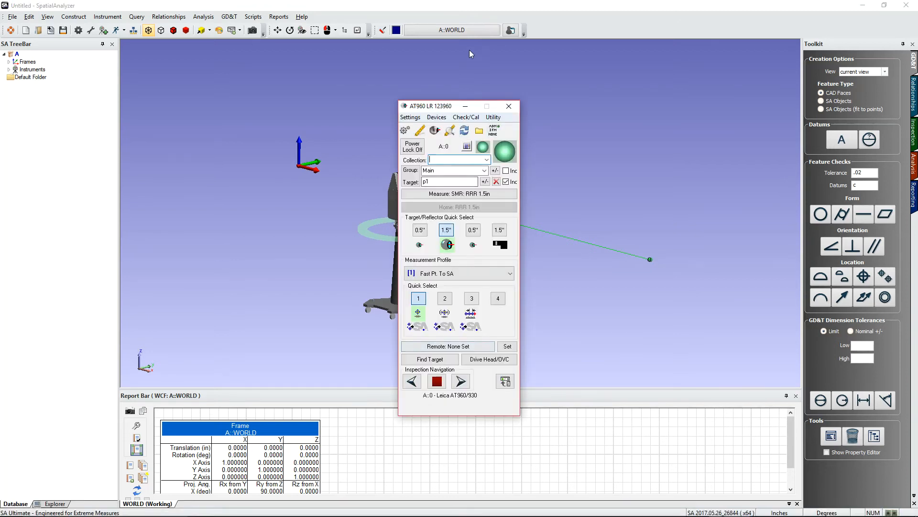
left_click_drag(442, 107, 635, 59)
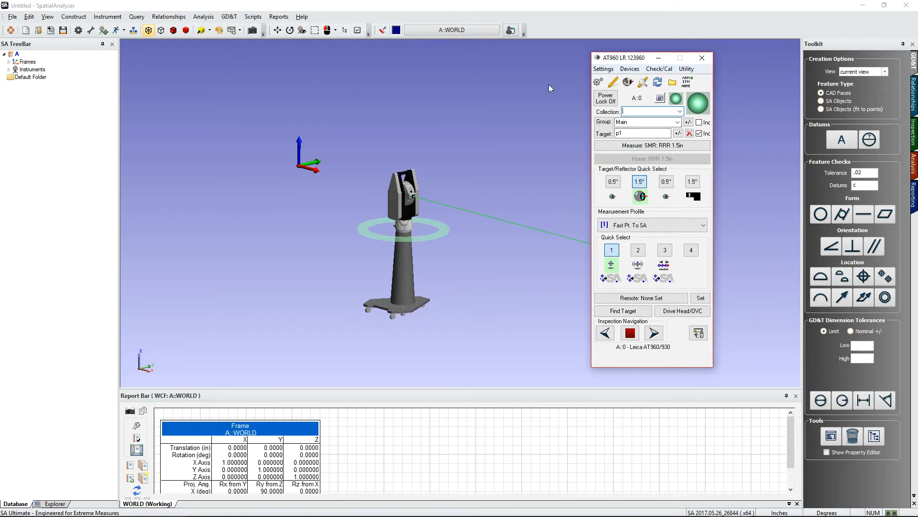
left_click(660, 99)
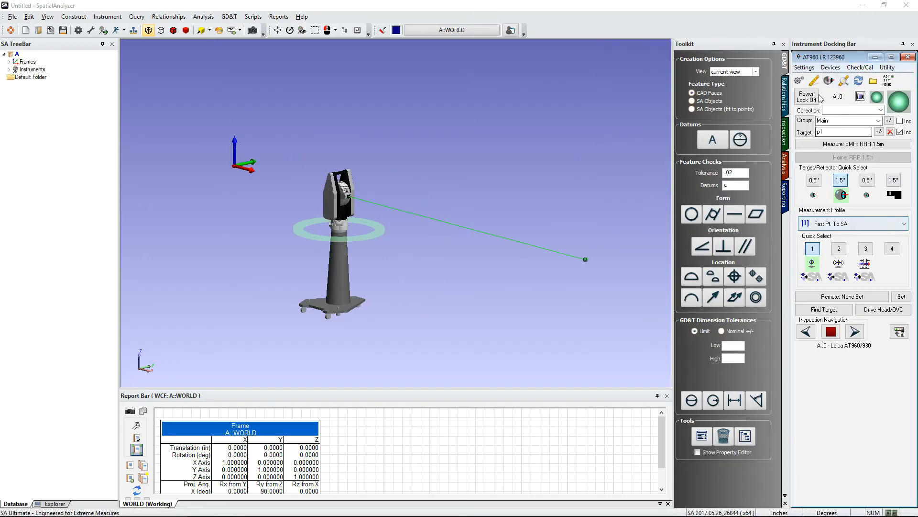
Step: Switch from the docked interface back to the compact instrument control toolbar
left_click(901, 332)
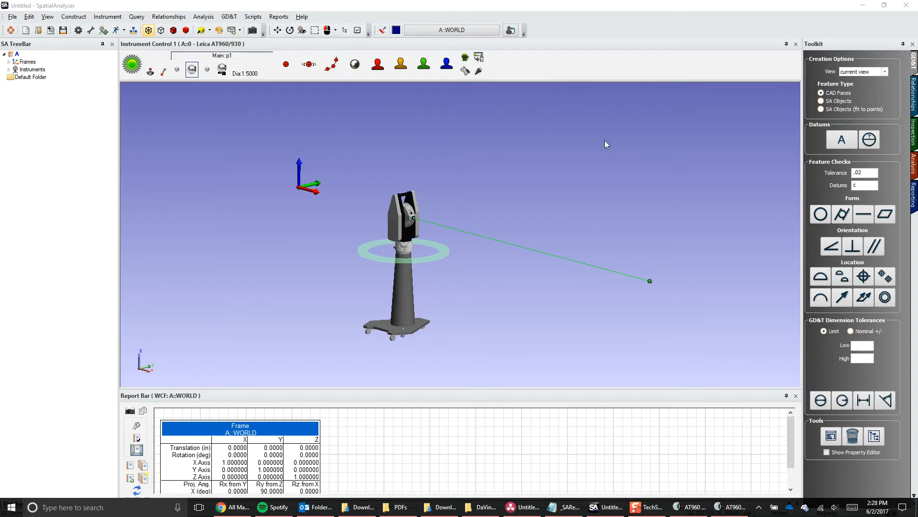
scroll(313, 306, "down", 1)
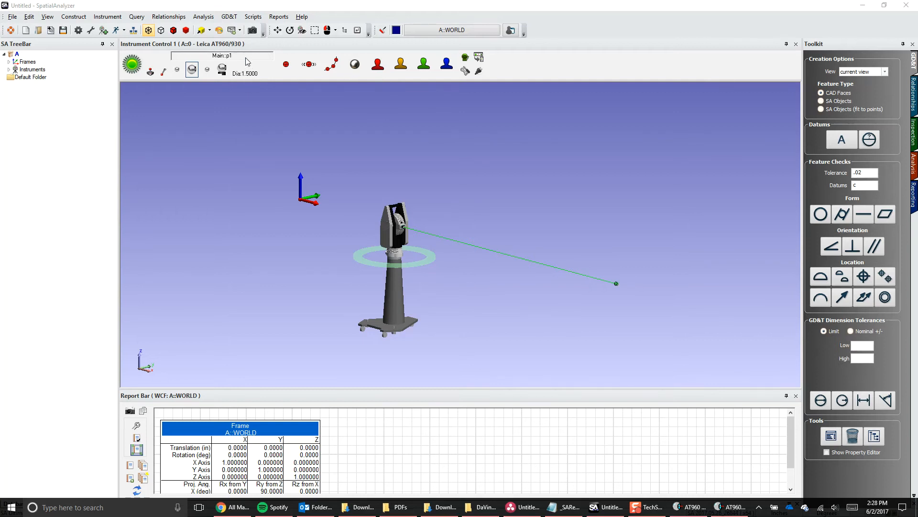
Step: Rename the measurement group to group1 in the point naming settings, keeping target p1
left_click(230, 57)
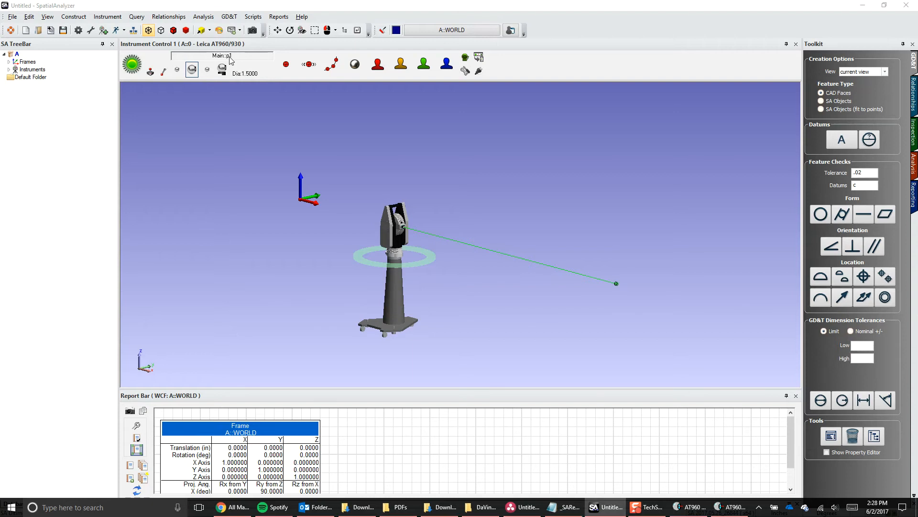
left_click_drag(425, 219, 239, 120)
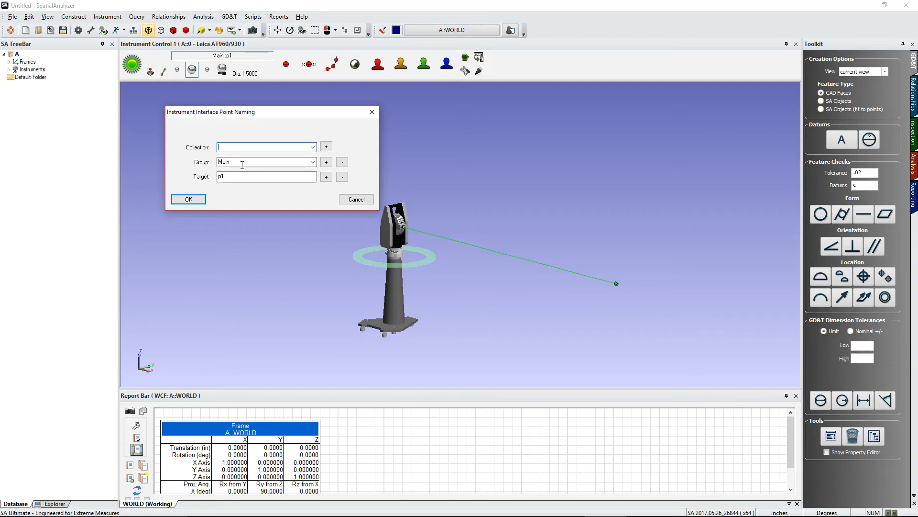
left_click(314, 164)
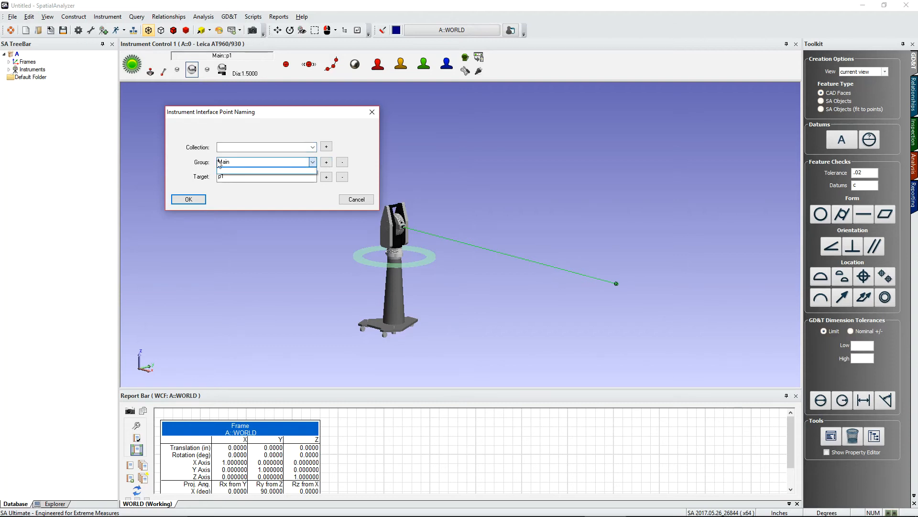
left_click(313, 164)
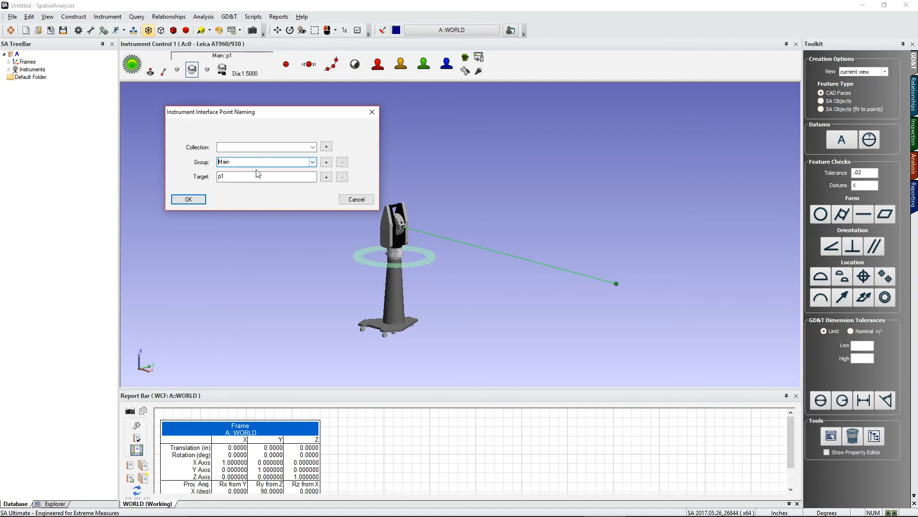
double_click(238, 161)
type("group1")
key("Tab")
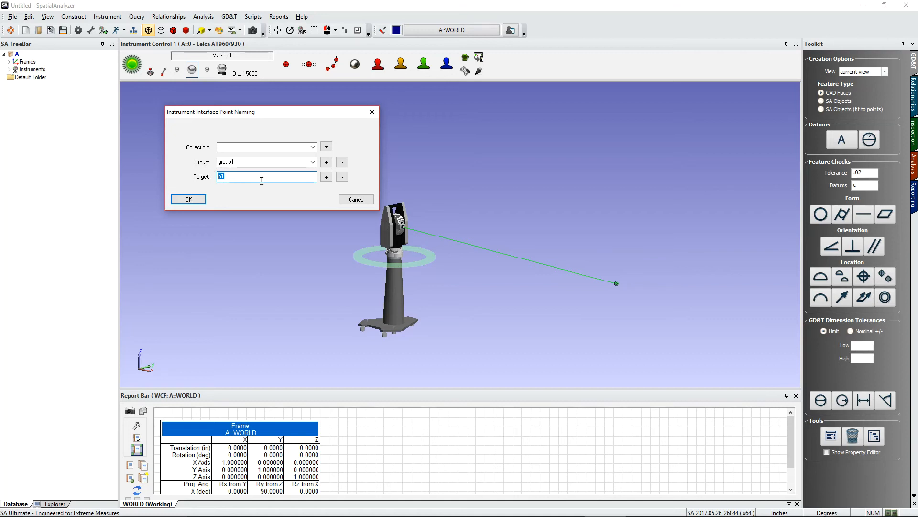
left_click(183, 201)
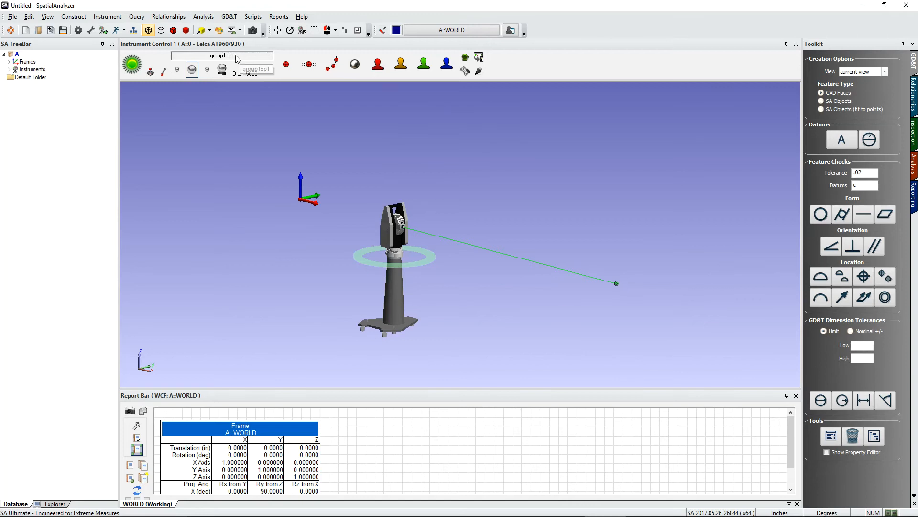
left_click(214, 59)
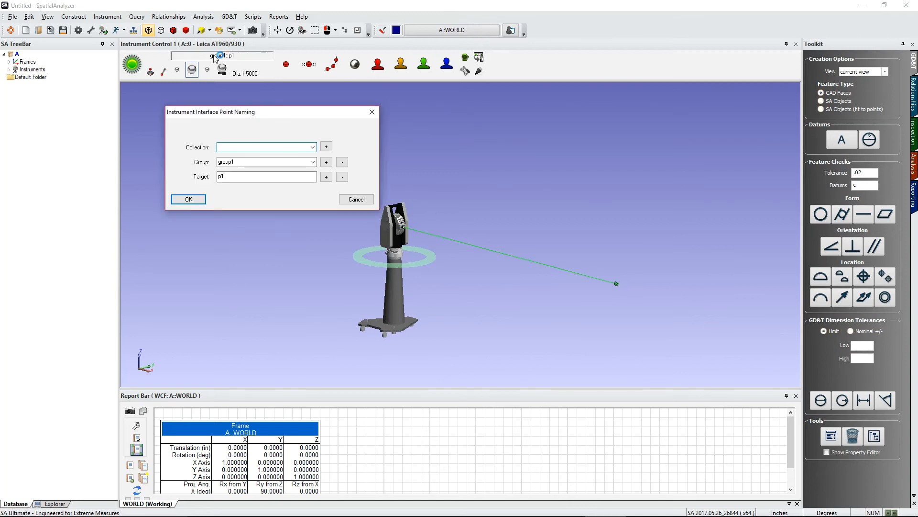
left_click(192, 199)
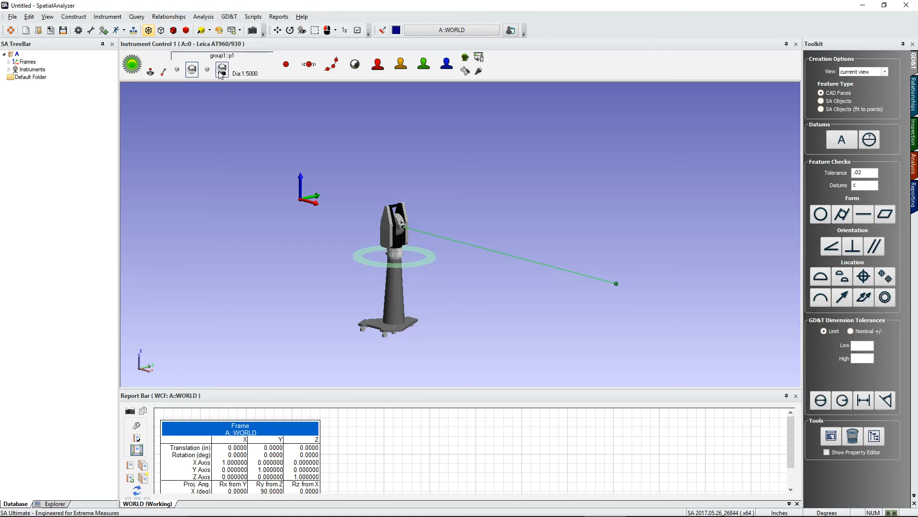
Step: Assign SMR: BRR 0.5in to target quick select 1
left_click(177, 75)
left_click(433, 260)
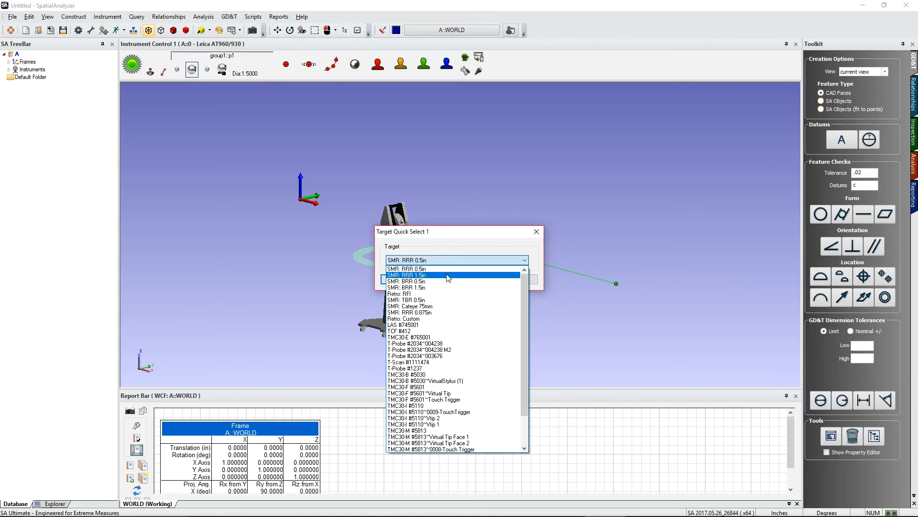
left_click(406, 275)
left_click(398, 279)
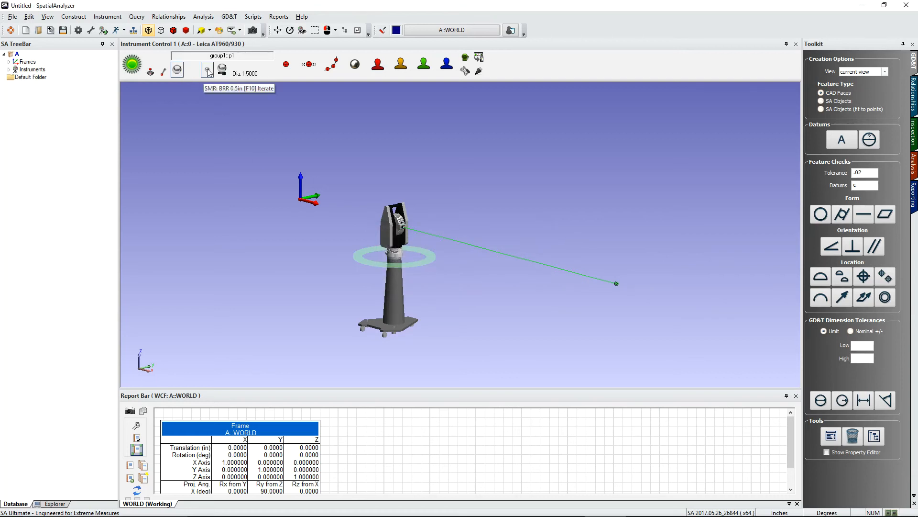
Step: Open target quick select 2 and choose to define a new target
left_click(191, 73)
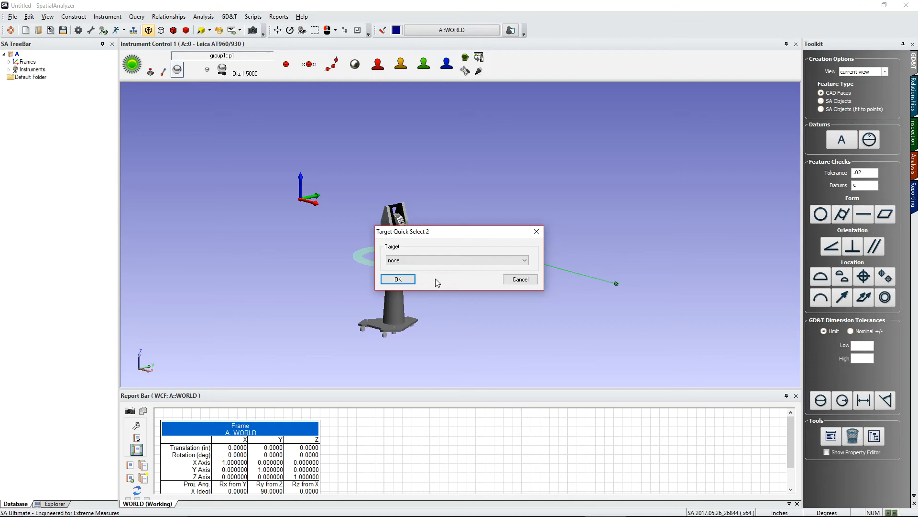
left_click(441, 261)
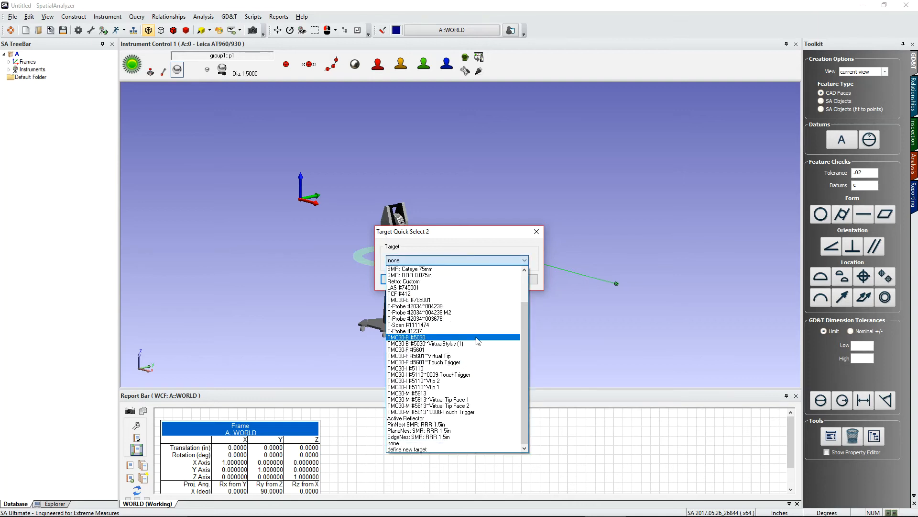
left_click(401, 450)
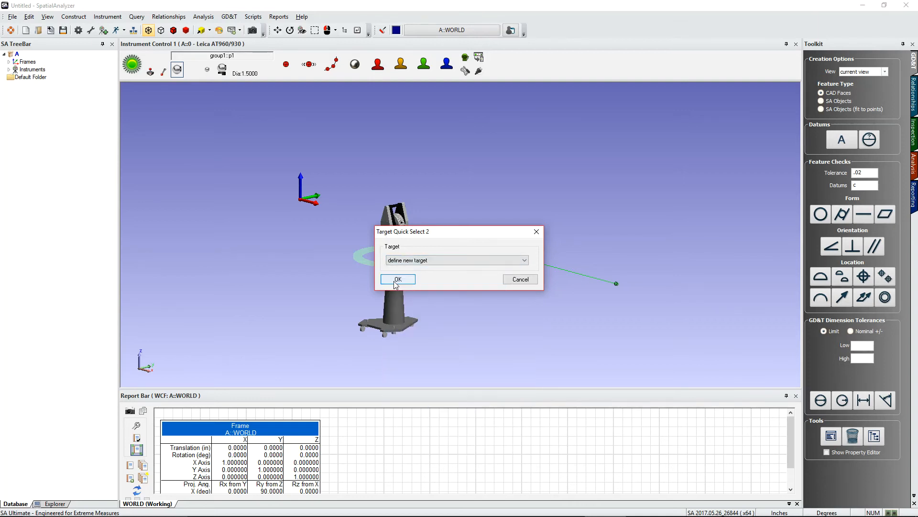
left_click(396, 284)
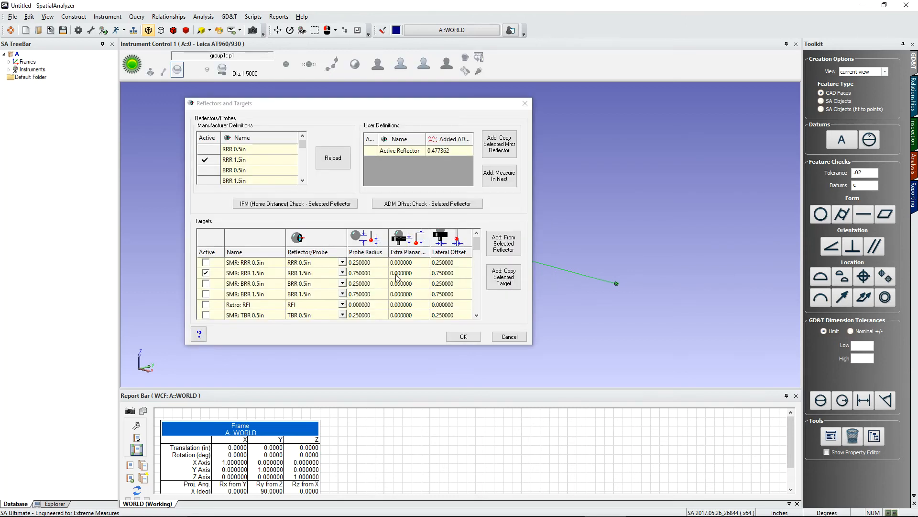
left_click_drag(374, 104, 383, 93)
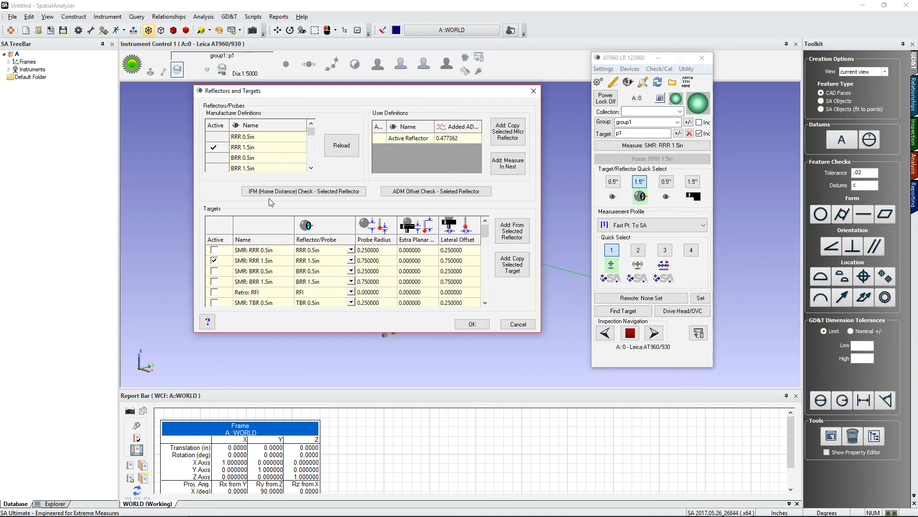
Step: Add nest targets based on the RRR 1.5in reflector, including plane nest and edge nest, and confirm the targets
left_click(236, 149)
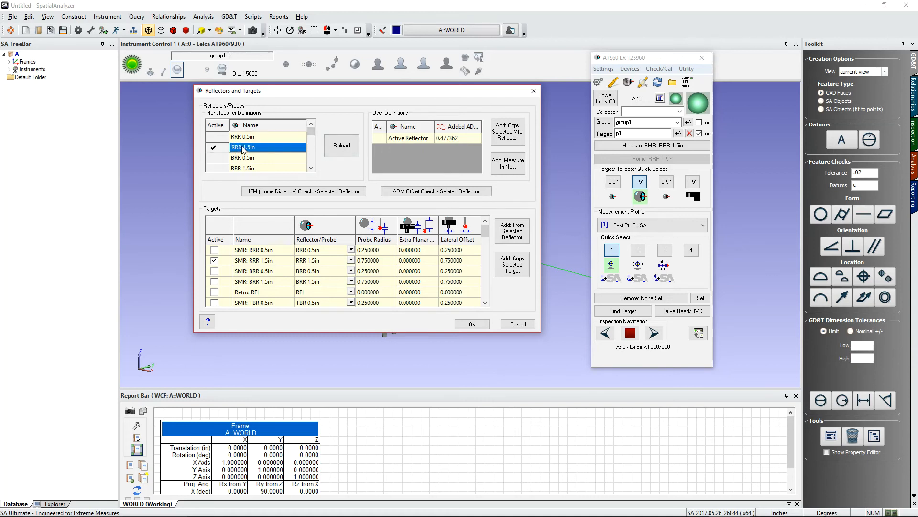
left_click(502, 239)
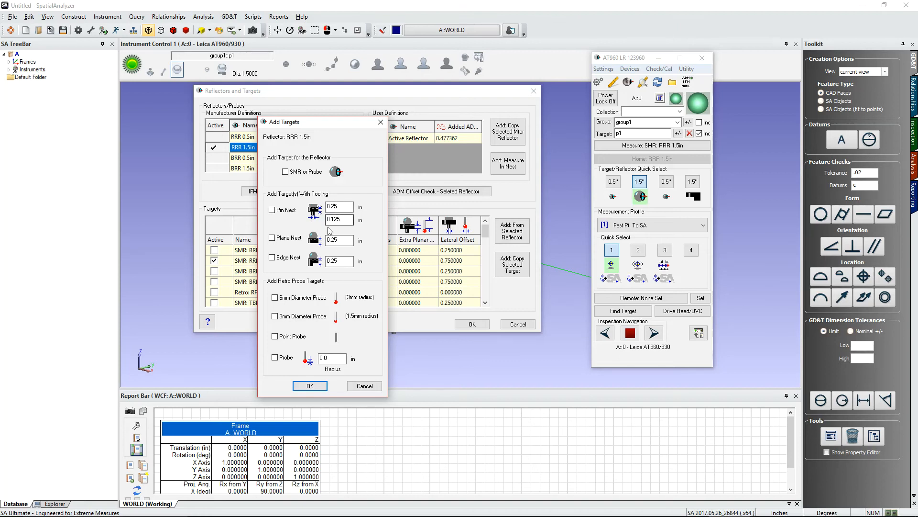
left_click(281, 240)
left_click(280, 258)
left_click(318, 388)
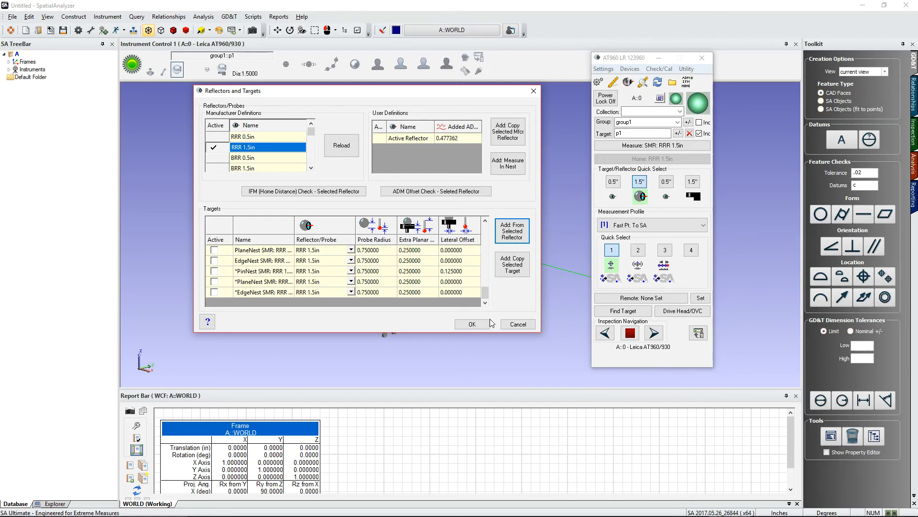
left_click_drag(486, 289, 487, 294)
left_click(485, 327)
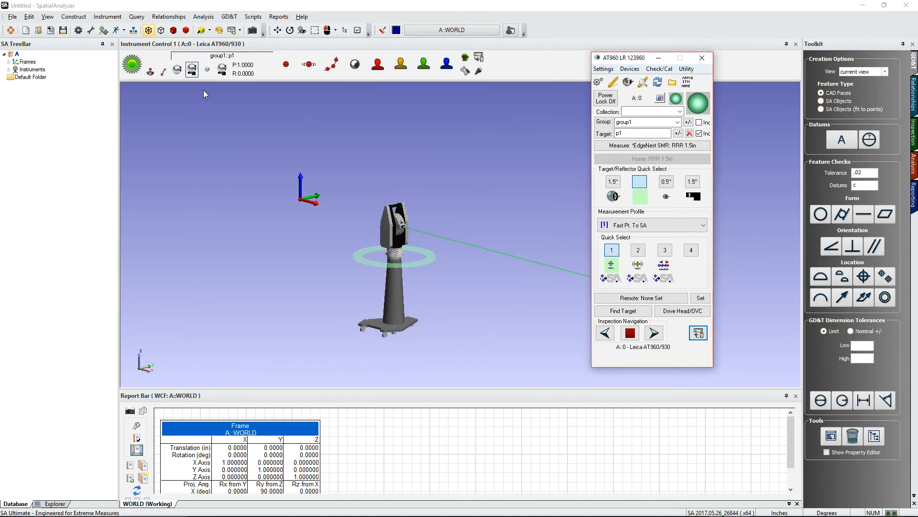
Step: Assign *PinNest SMR: RRR 1.5in to target quick select 2
right_click(192, 69)
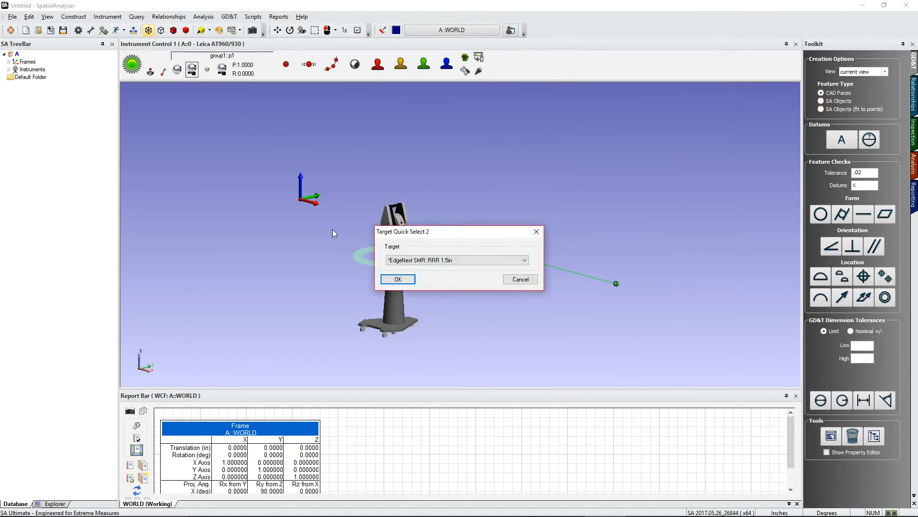
left_click(475, 261)
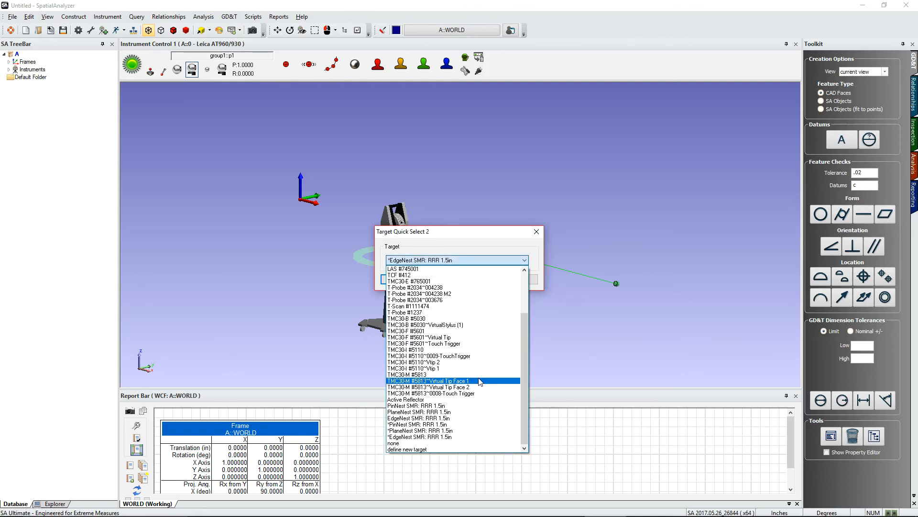
left_click(437, 424)
left_click(412, 280)
Step: Assign *PlaneNest SMR: RRR 1.5in to target quick select 3
left_click(206, 71)
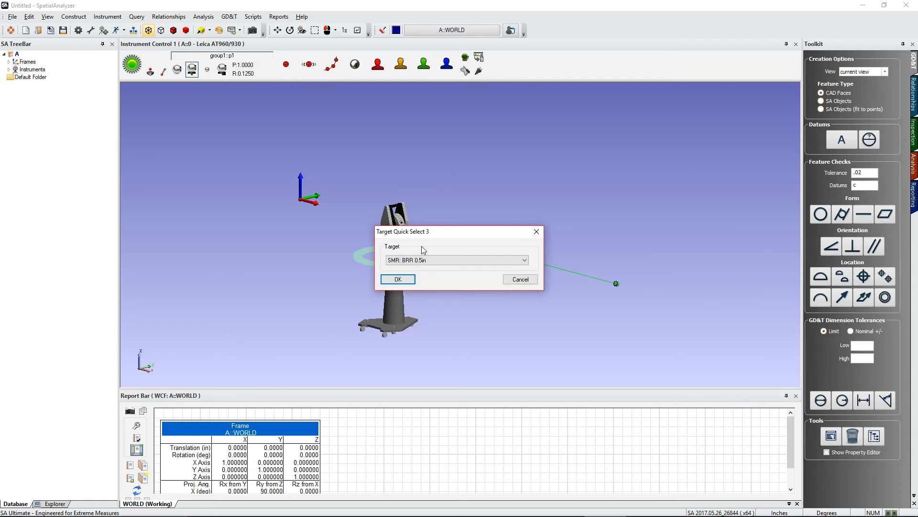
left_click(429, 261)
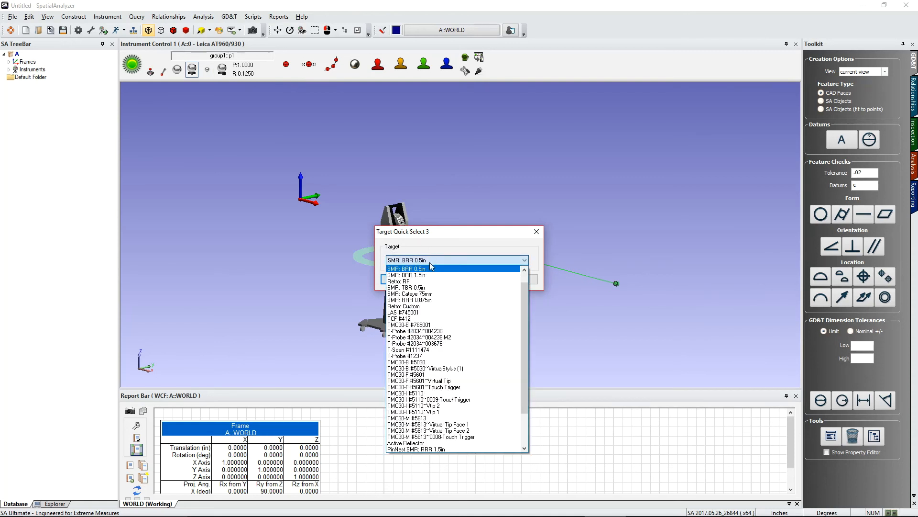
scroll(443, 298, "down", 3)
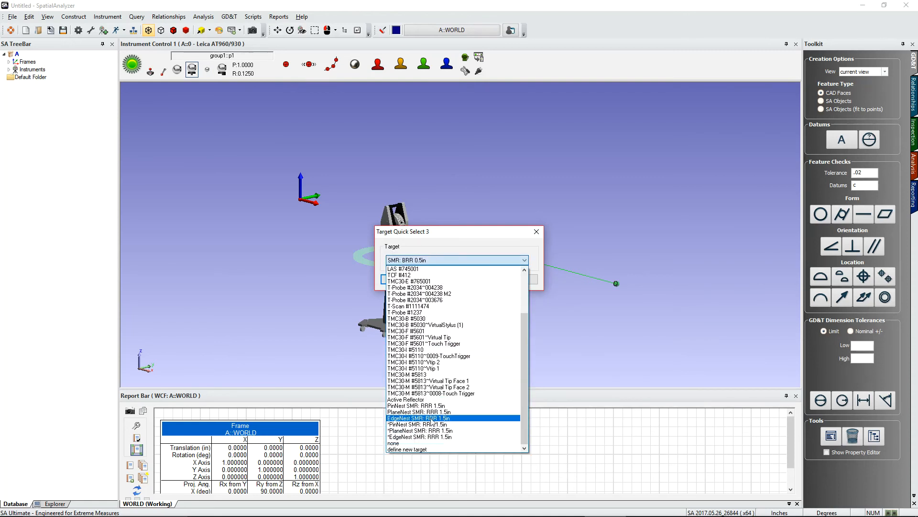
left_click(423, 431)
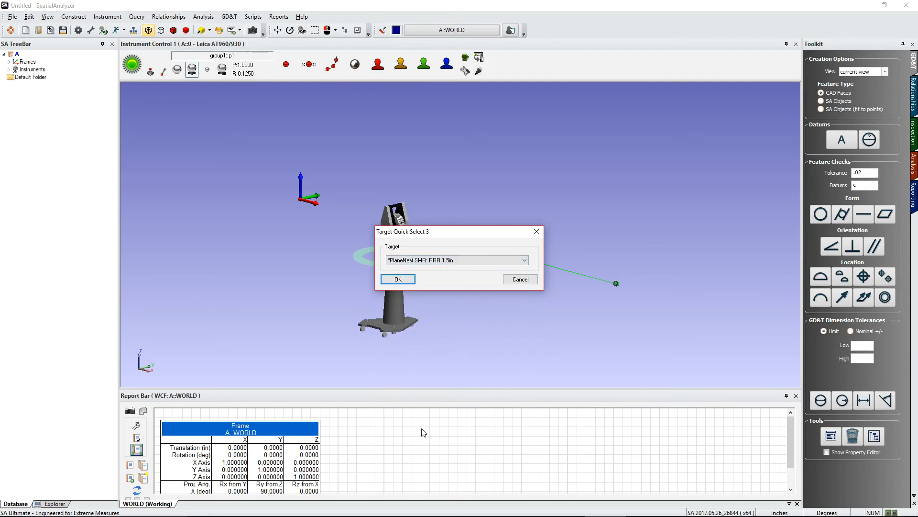
left_click(392, 279)
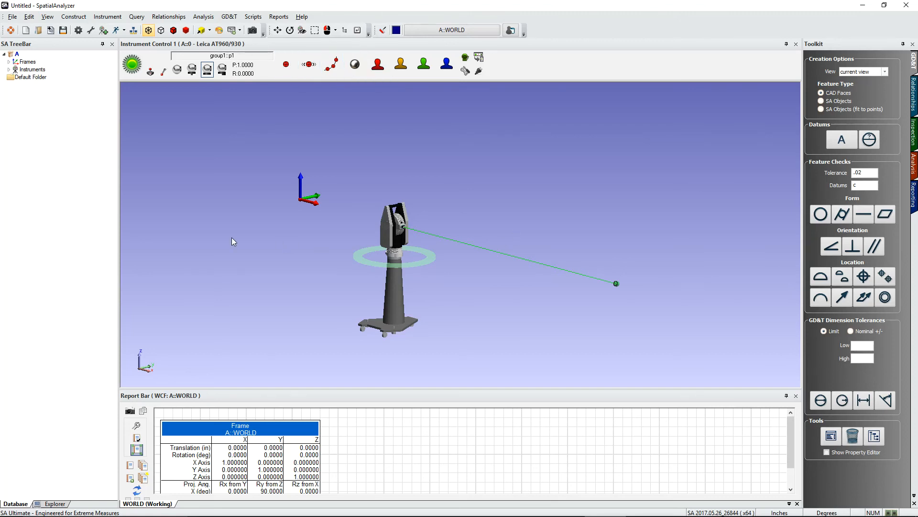
Step: Measure a single point with the tracker
scroll(266, 273, "down", 2)
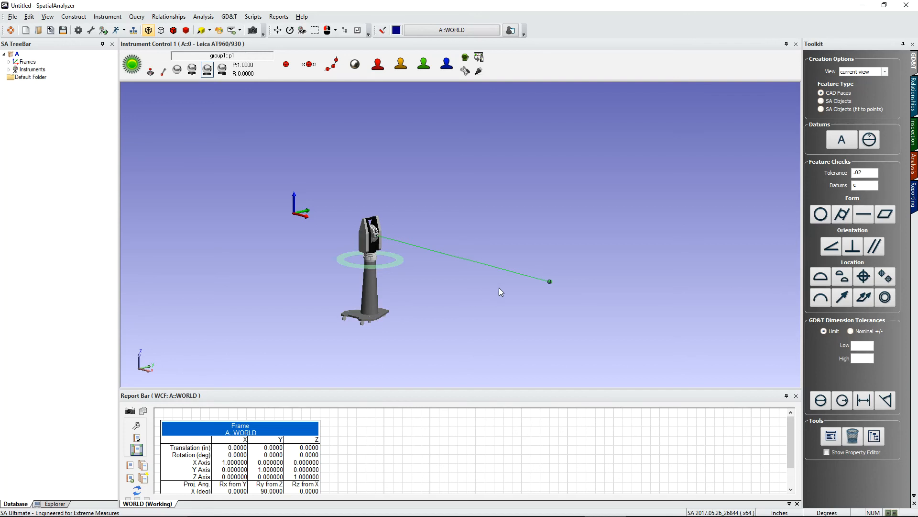
right_click_drag(498, 306, 335, 211)
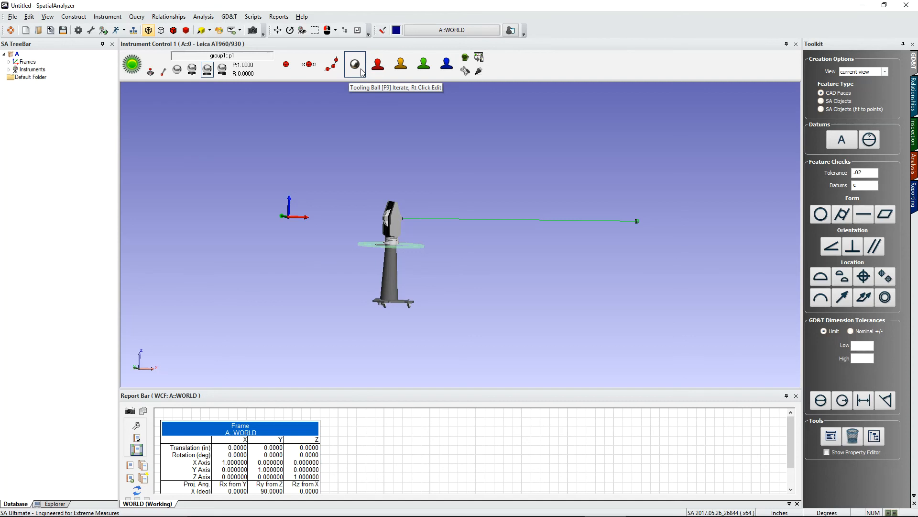
left_click(287, 68)
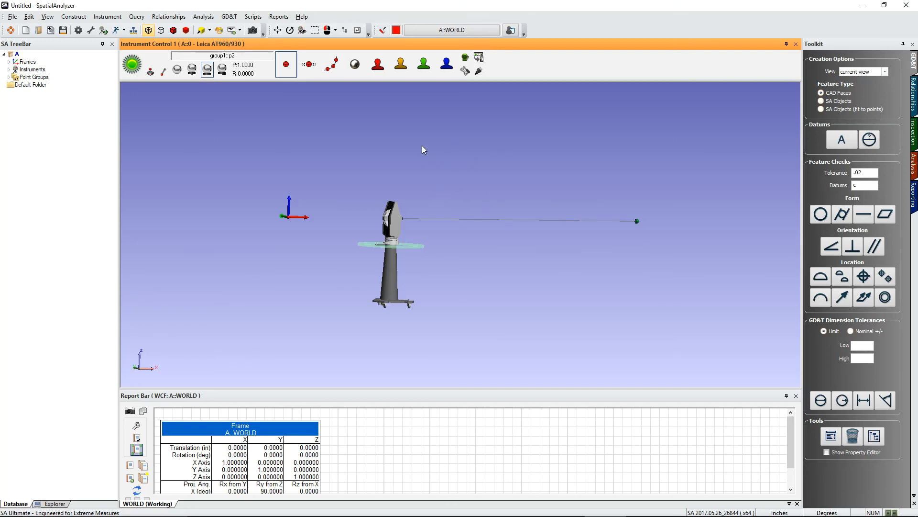
left_click(355, 63)
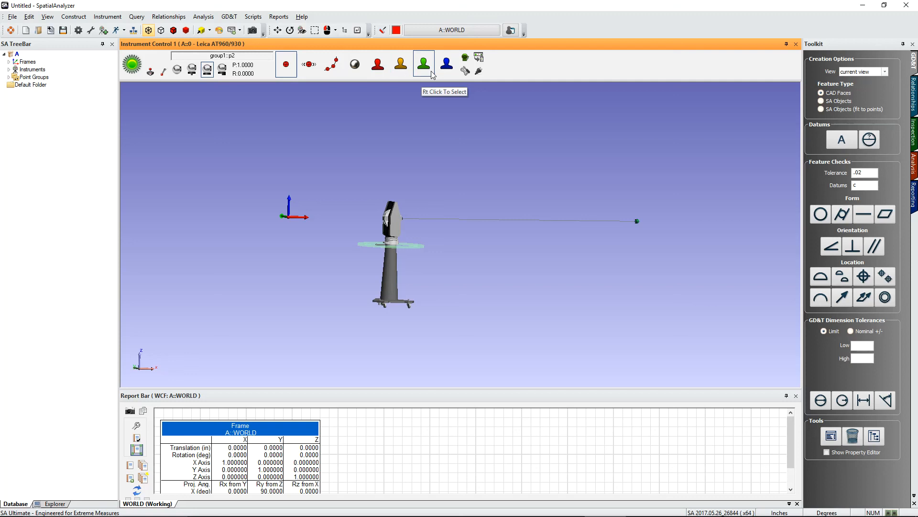
right_click(377, 72)
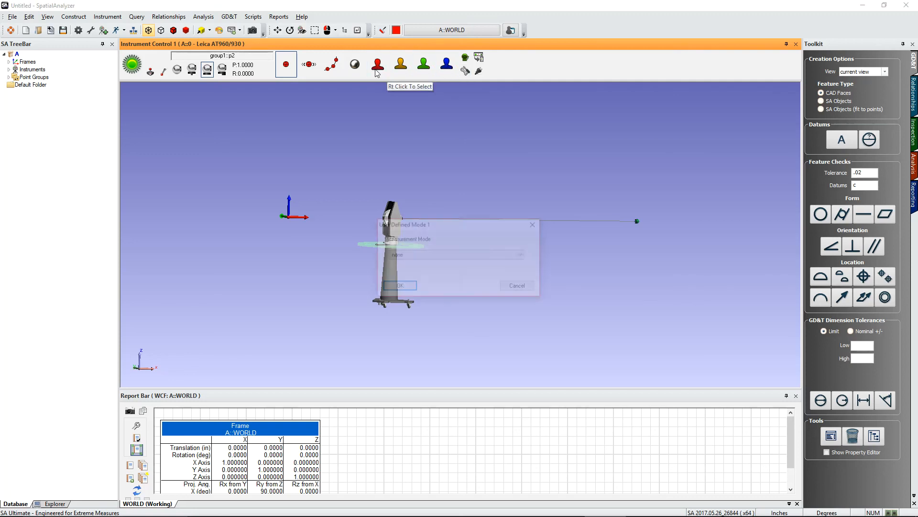
left_click(425, 256)
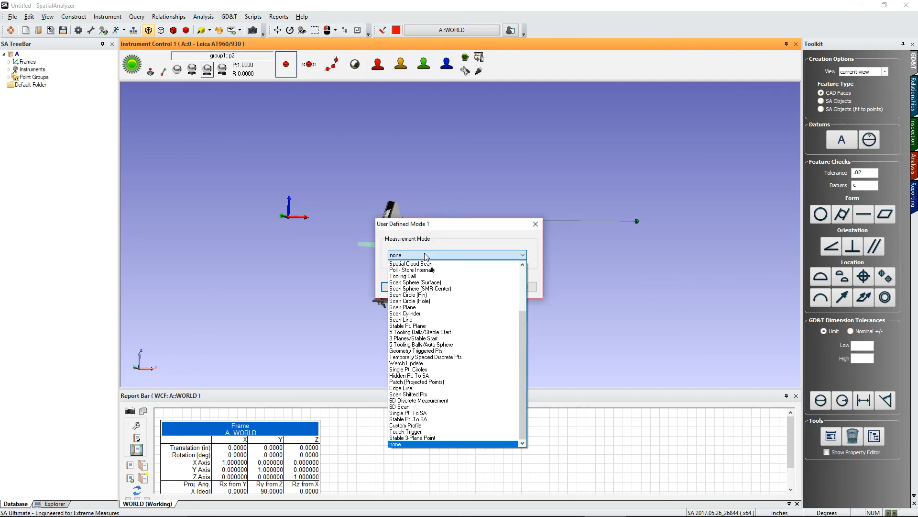
scroll(478, 335, "up", 3)
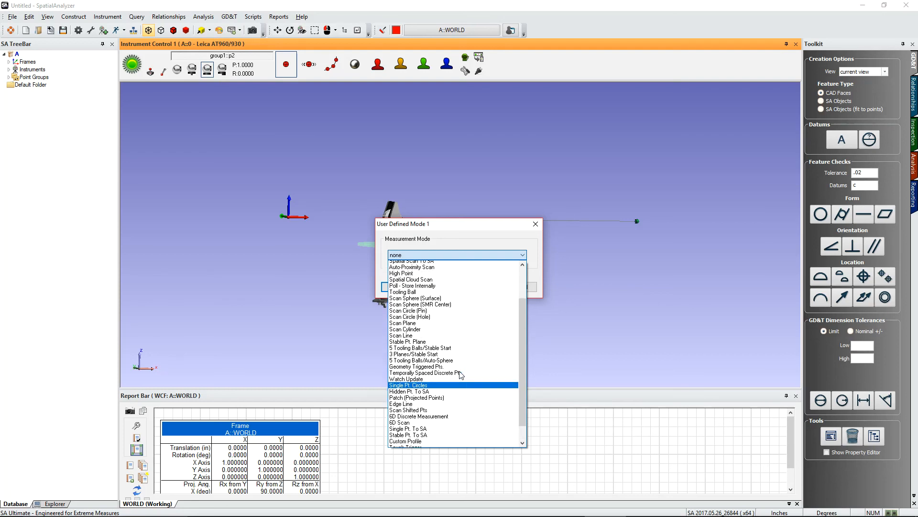
left_click(538, 226)
left_click(538, 227)
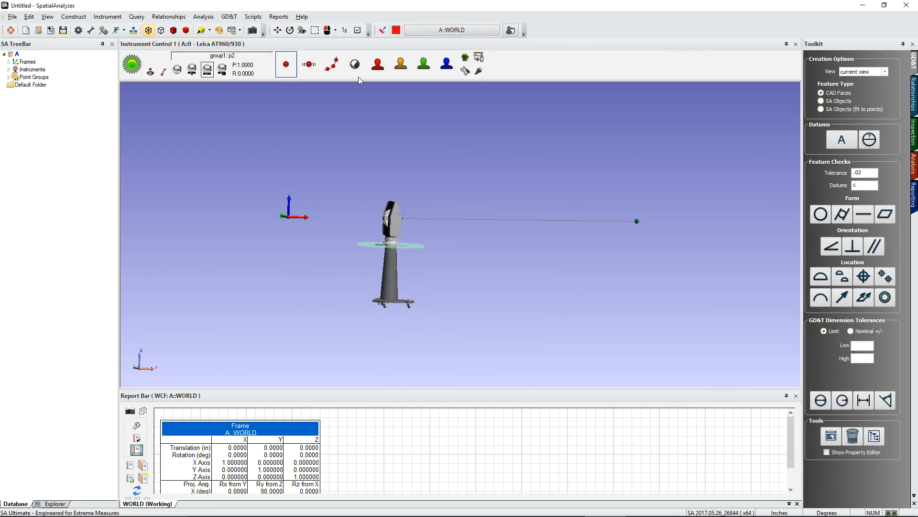
Step: Set user defined measurement mode 1 to Precise Pt. To SA
right_click(378, 67)
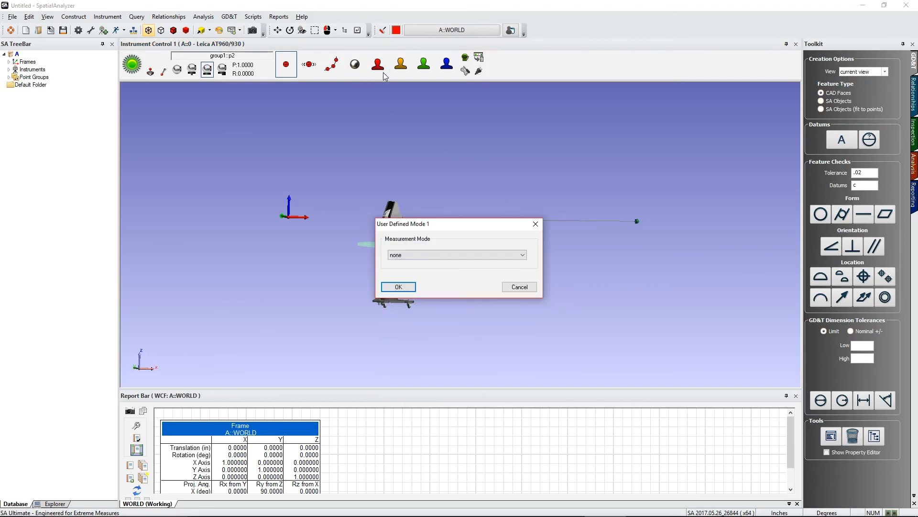
left_click(444, 257)
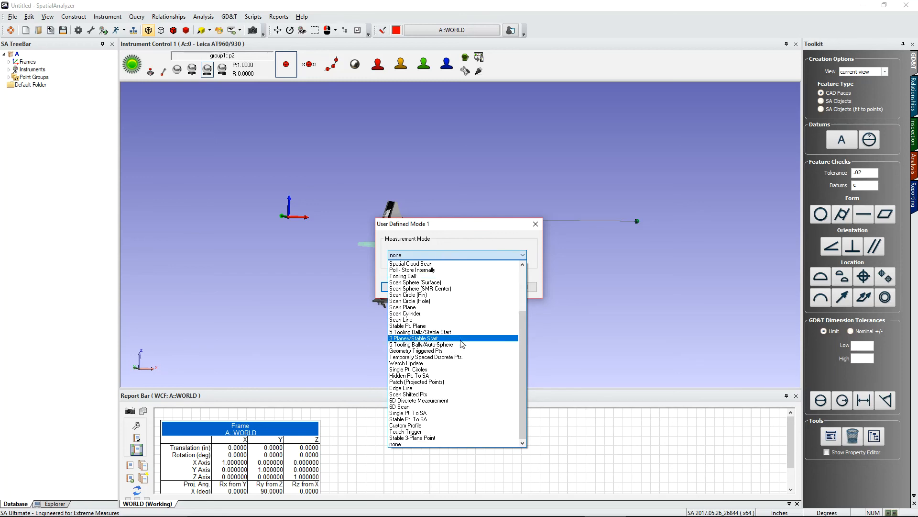
scroll(454, 359, "up", 3)
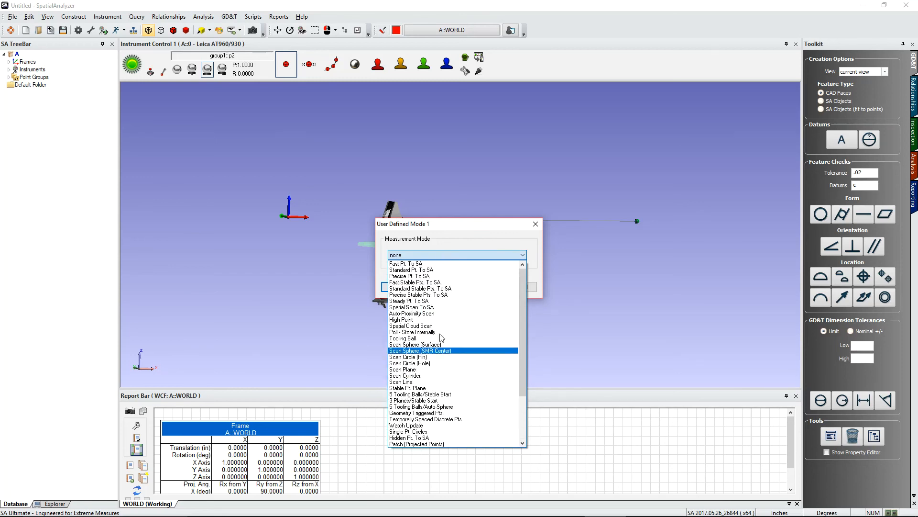
left_click(427, 276)
left_click(428, 276)
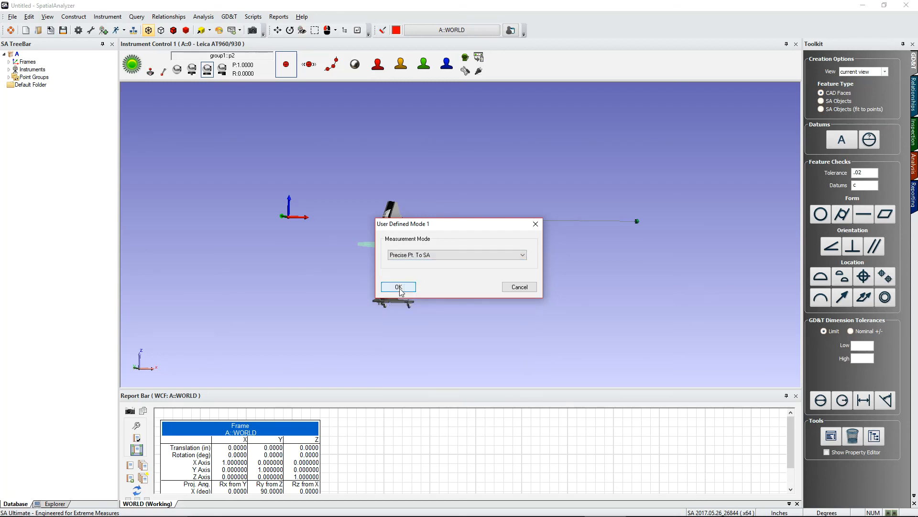
left_click(401, 285)
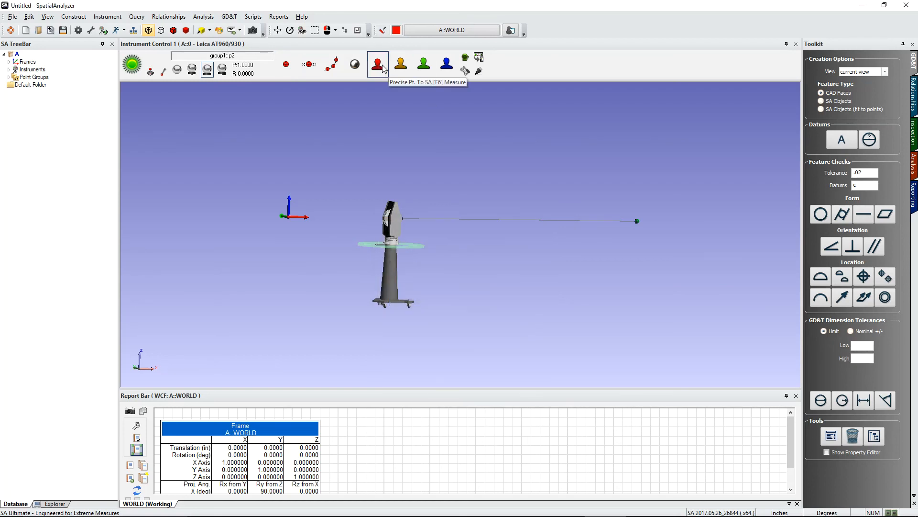
Step: Set user defined measurement mode 2 to High Point
right_click(403, 70)
left_click(417, 255)
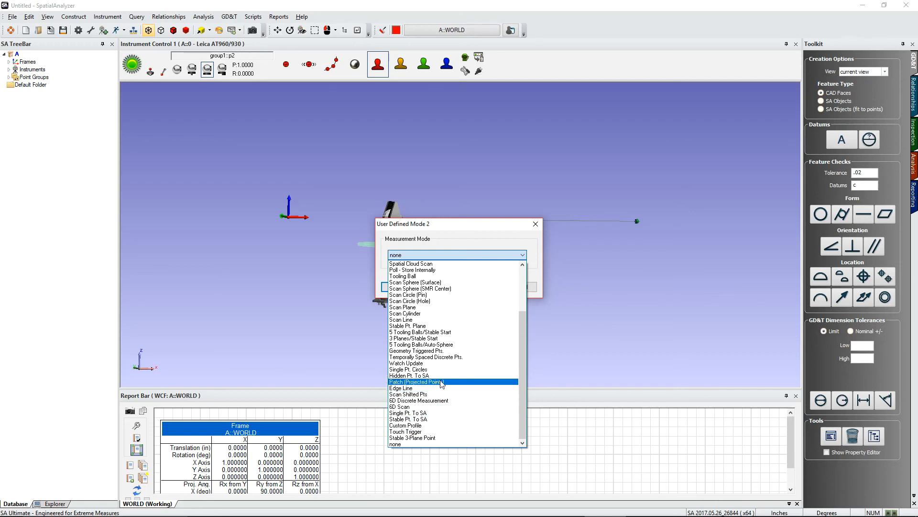
scroll(438, 373, "up", 2)
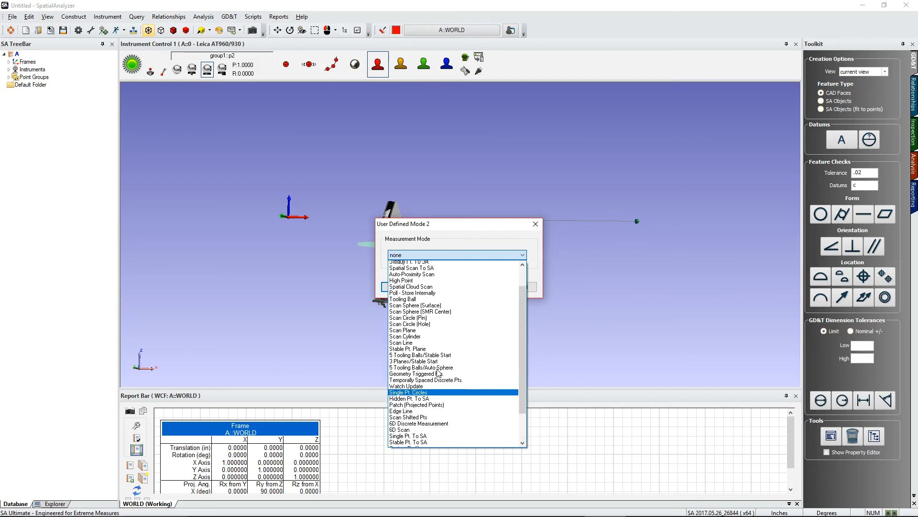
left_click(414, 294)
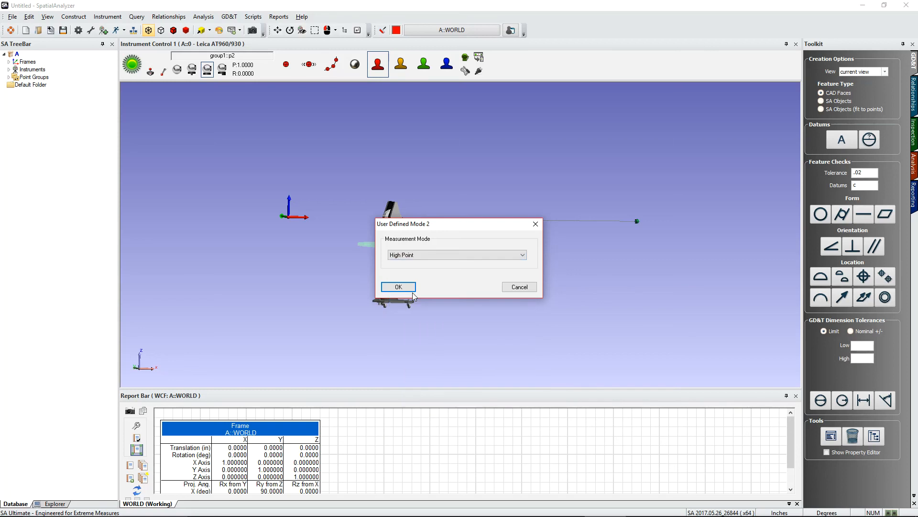
left_click(409, 288)
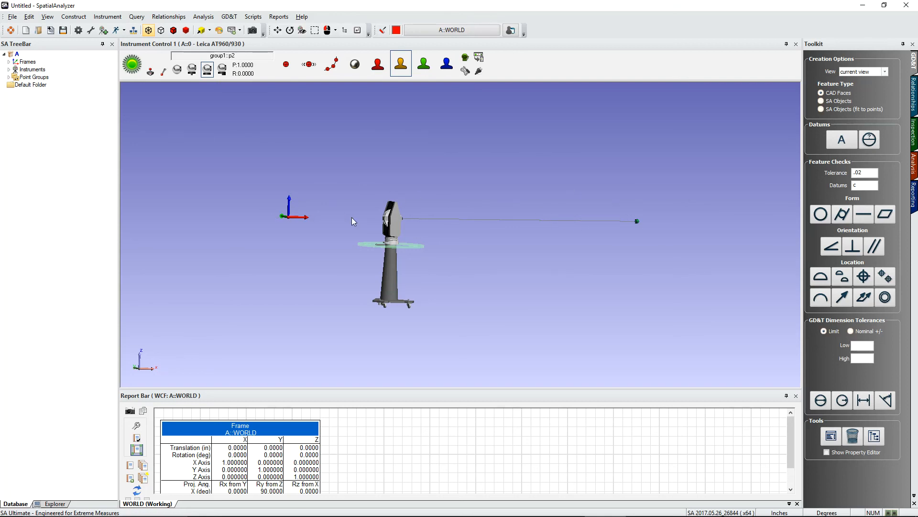
right_click_drag(349, 198, 326, 244)
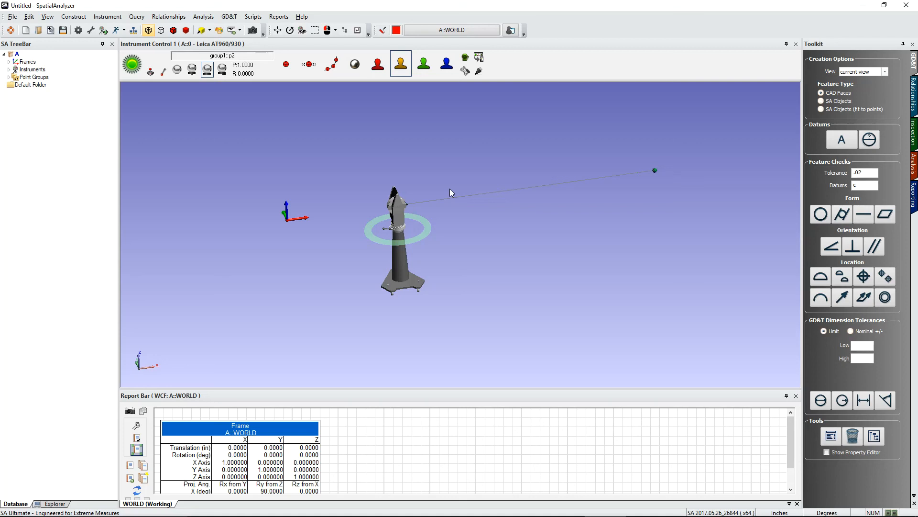
mouse_move(755, 515)
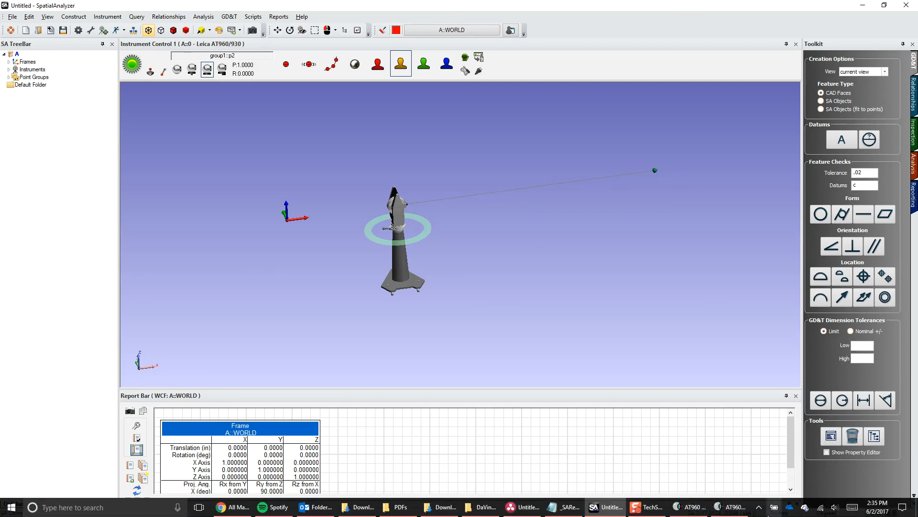